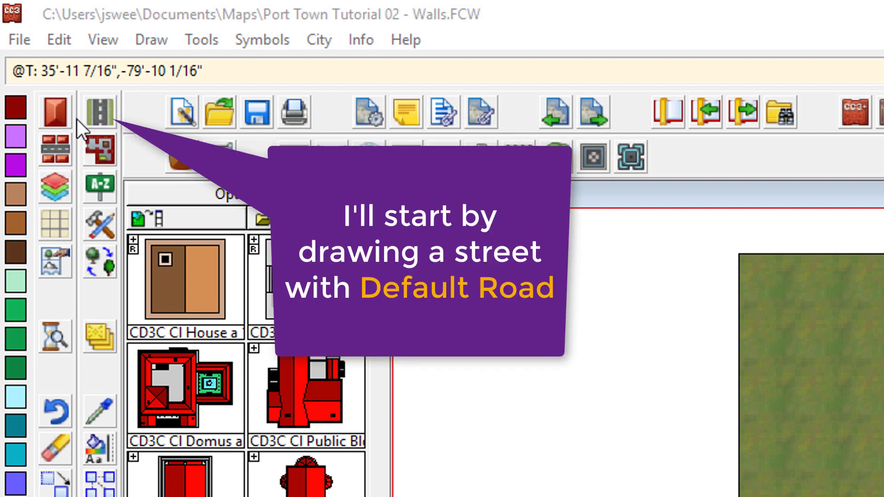
# Step: Draw a default road spiralling inward from inside the loop road, curving up toward the river
pyautogui.click(103, 109)
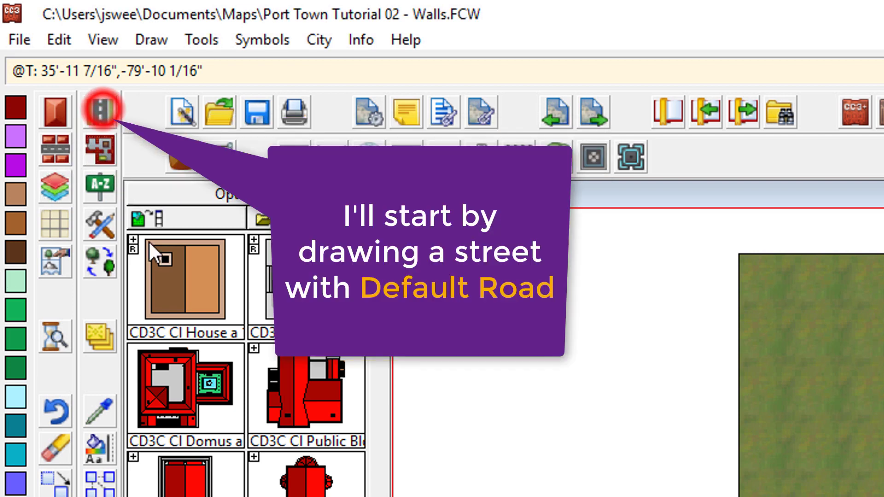
pyautogui.click(424, 374)
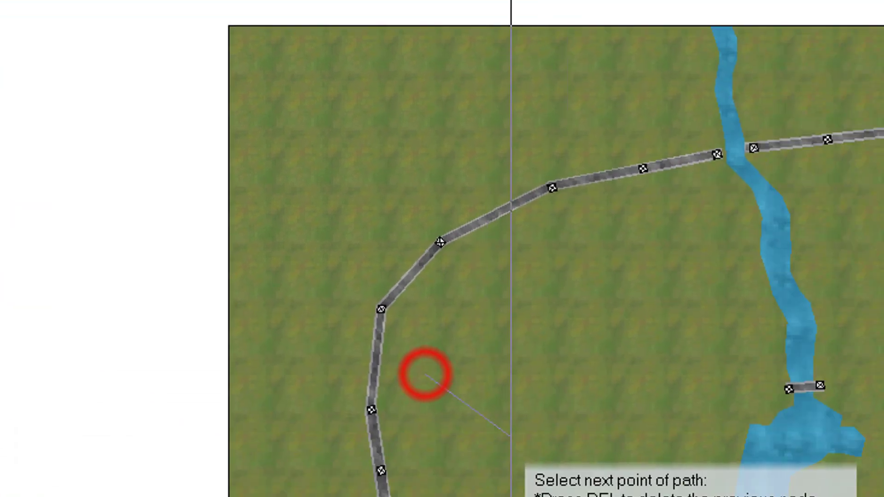
pyautogui.click(513, 438)
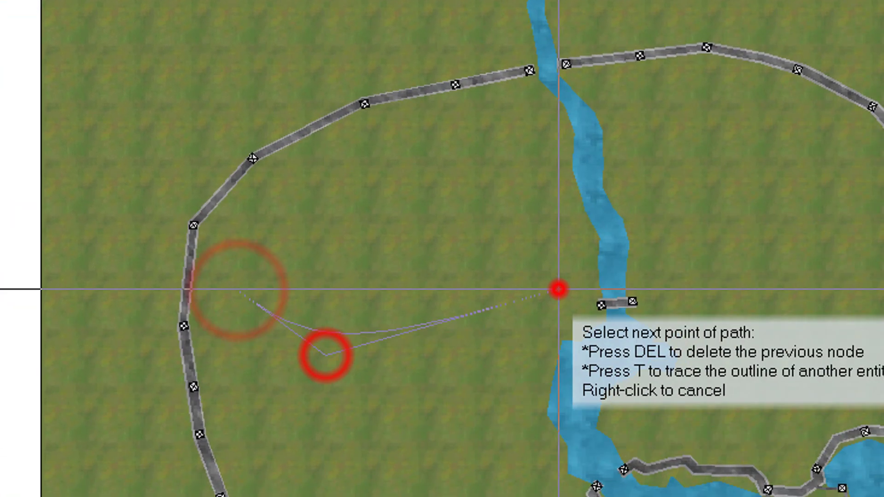
pyautogui.click(745, 372)
pyautogui.click(523, 118)
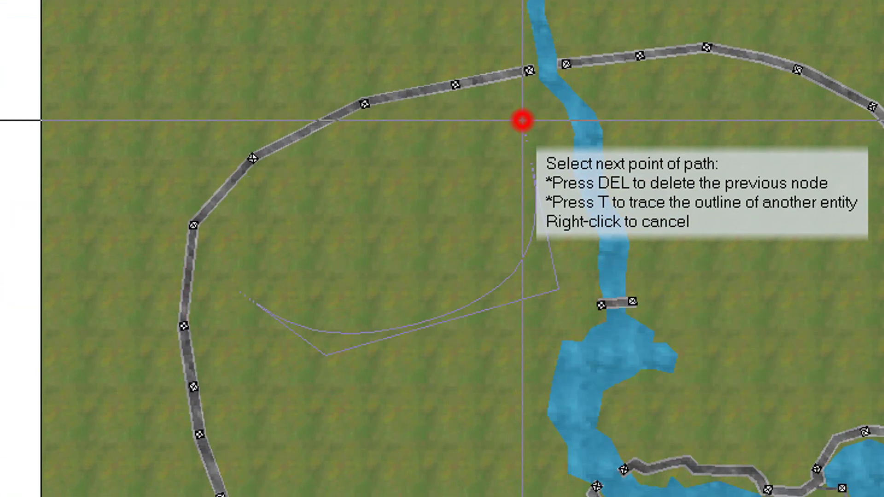
pyautogui.click(471, 103)
pyautogui.click(359, 151)
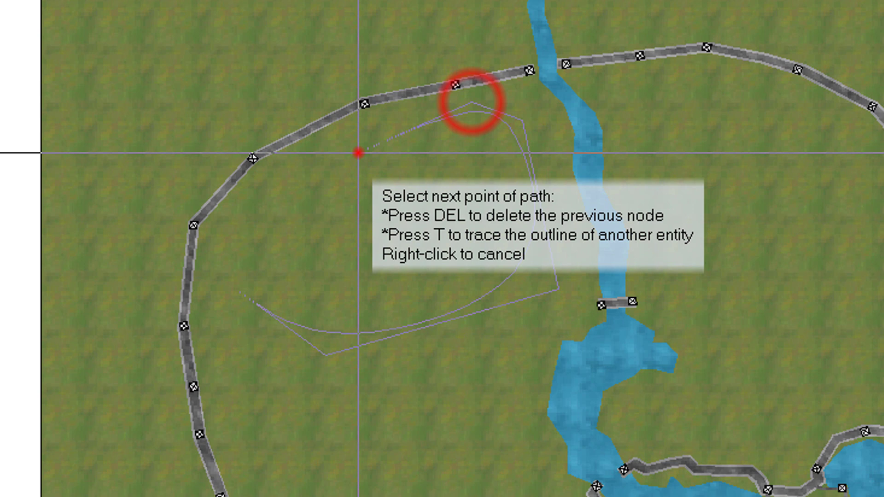
pyautogui.rightClick(361, 235)
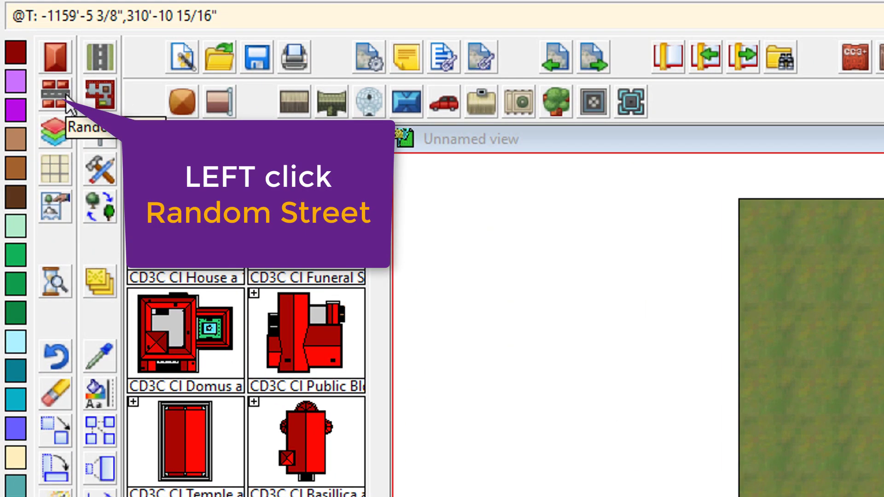
# Step: Place a Random Street row of houses along the outer edge of the spiral road
pyautogui.click(65, 98)
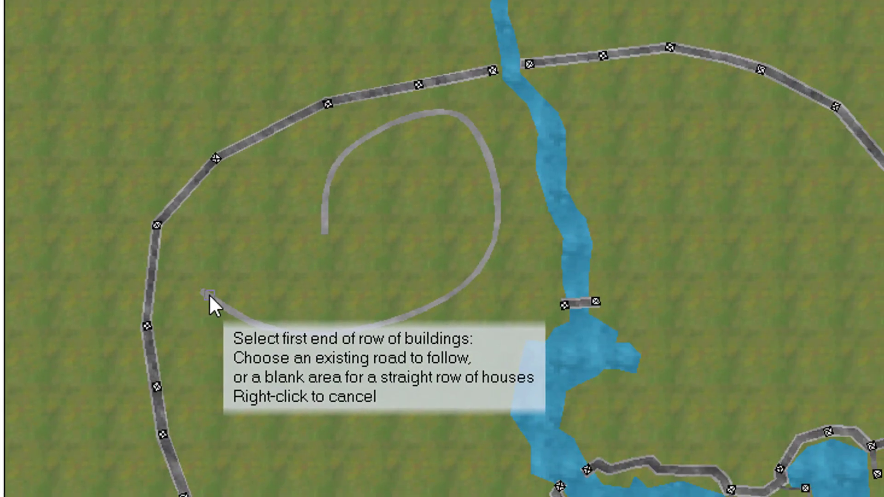
pyautogui.click(209, 295)
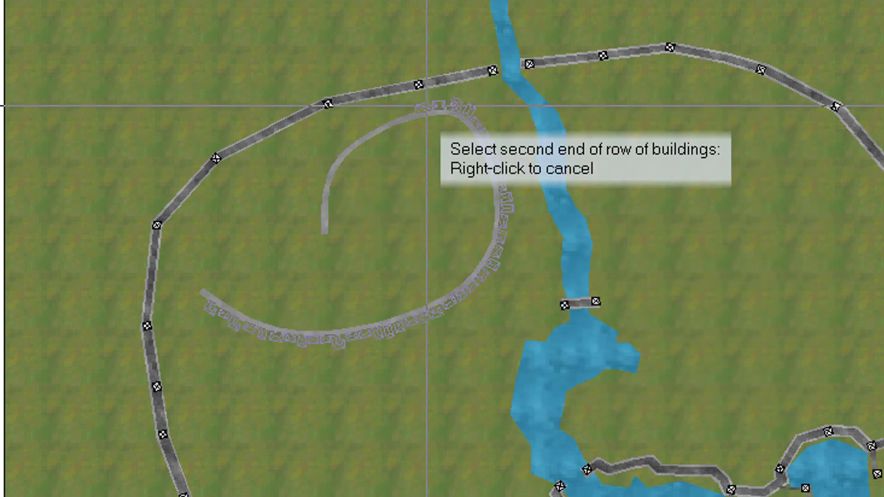
pyautogui.click(341, 341)
pyautogui.press('z')
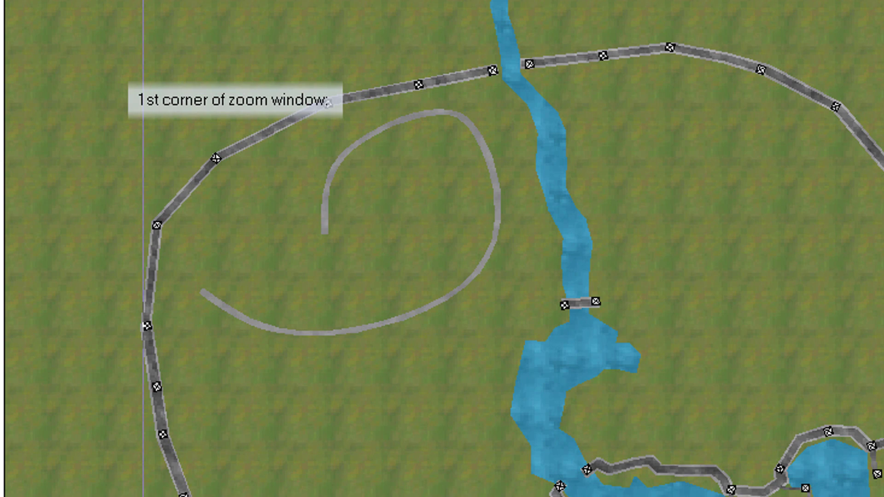
pyautogui.click(162, 65)
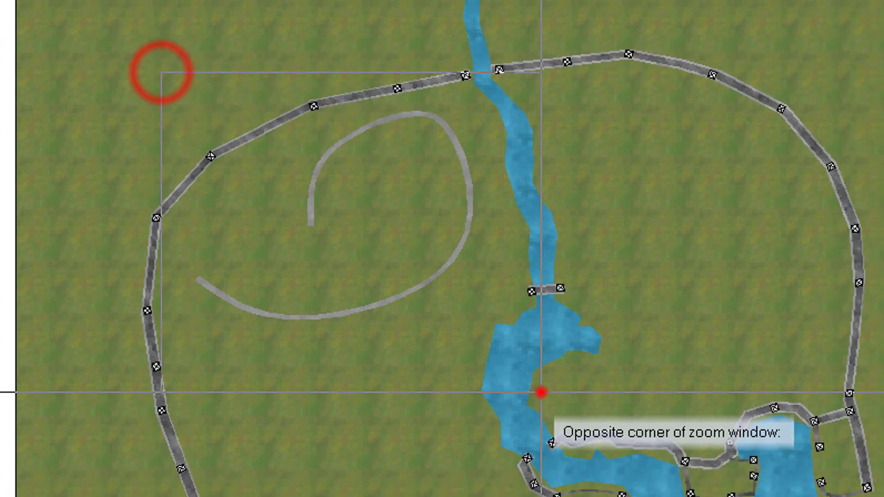
pyautogui.click(541, 392)
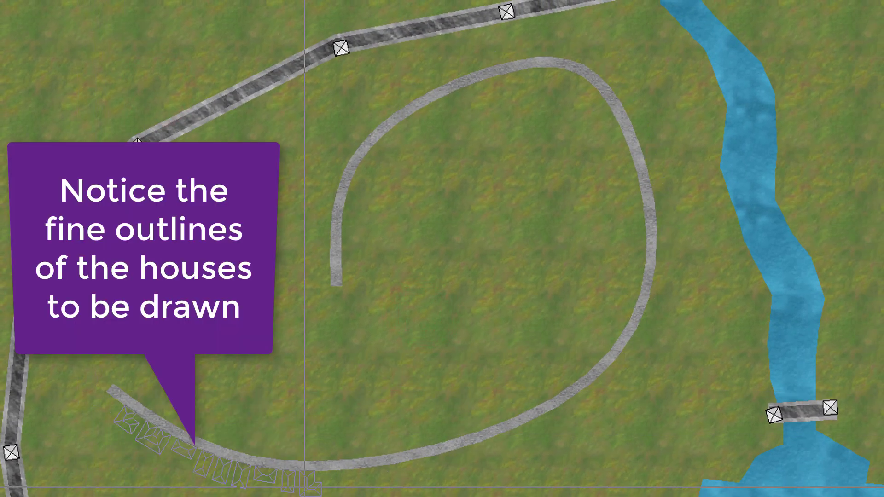
pyautogui.click(449, 458)
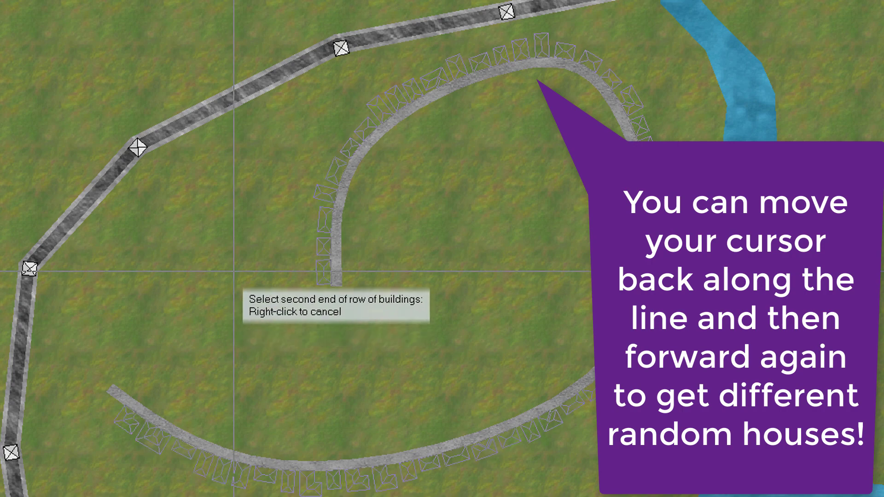
pyautogui.rightClick(233, 271)
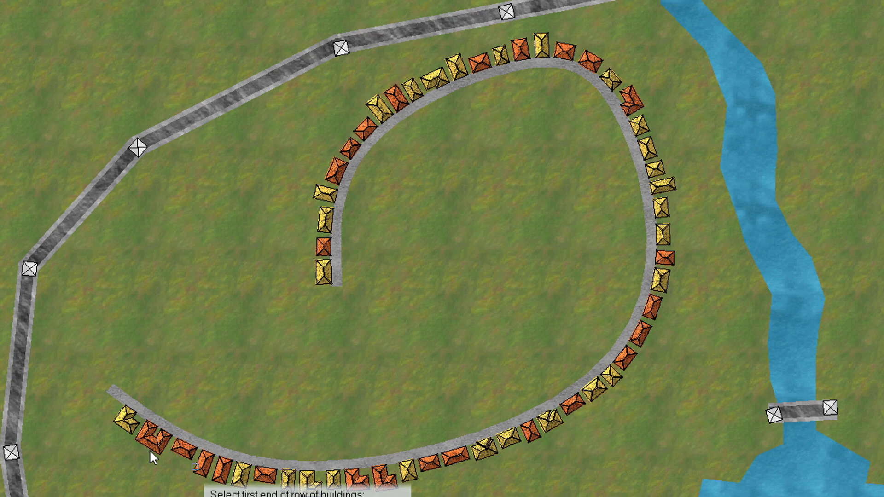
# Step: Add a second house row from the lower-left road end along the spiral road's inner side
pyautogui.click(118, 393)
pyautogui.click(118, 394)
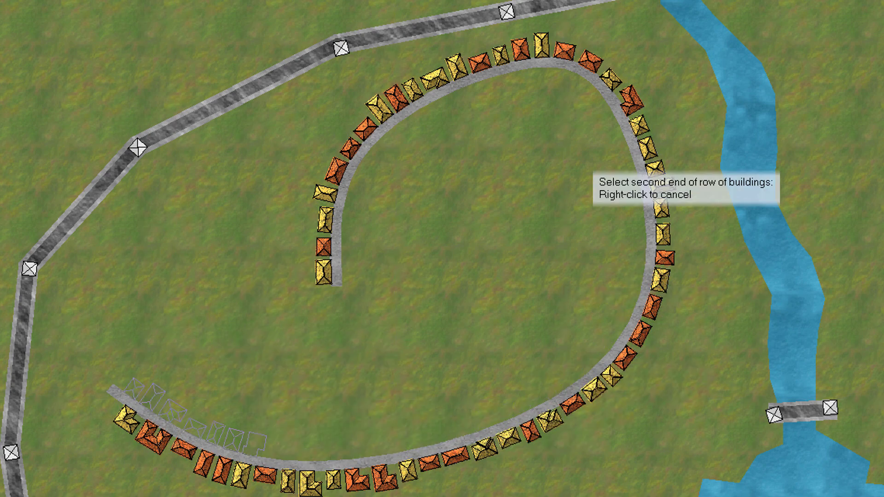
pyautogui.click(365, 282)
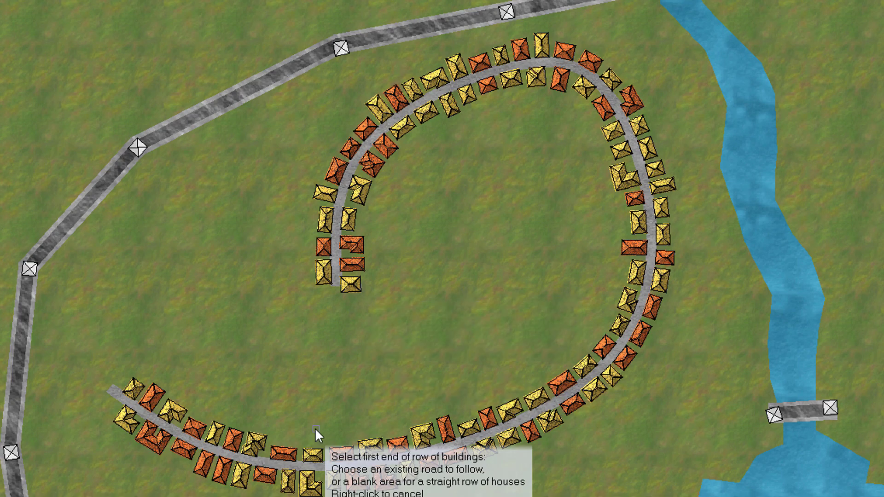
pyautogui.scroll(1, 313, 429)
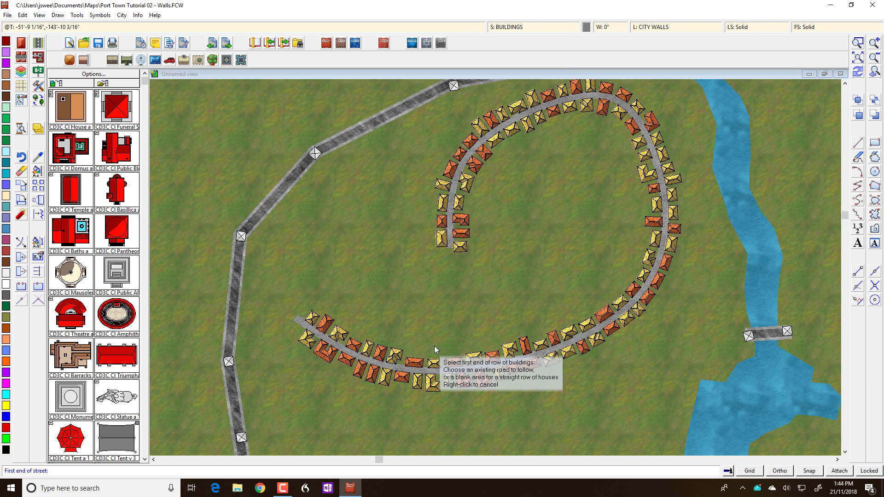
# Step: Undo the house rows and set the Random Street style to CD3B Wooden and Default
pyautogui.hotkey('ctrl', 'z')
pyautogui.hotkey('ctrl', 'z')
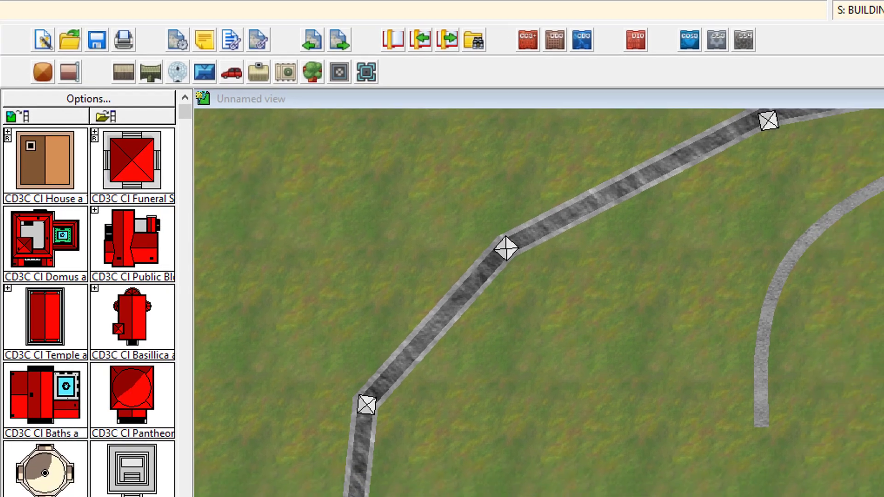
pyautogui.rightClick(44, 109)
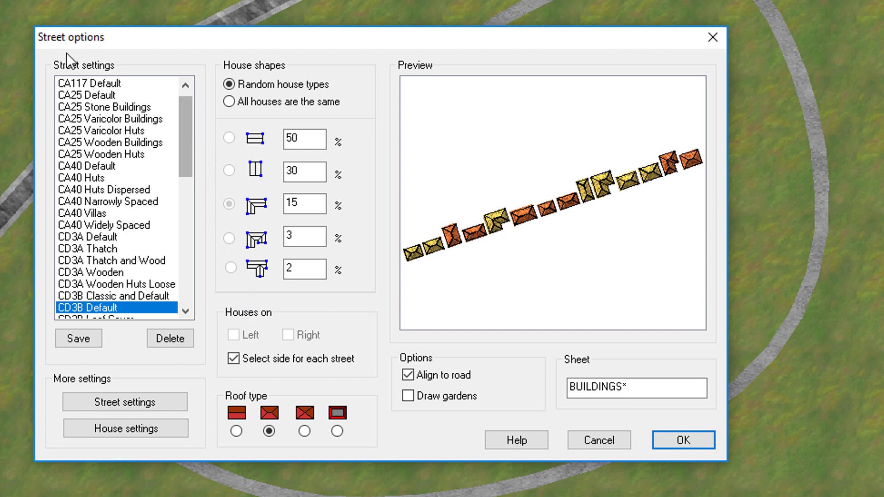
pyautogui.moveTo(187, 136); pyautogui.dragTo(187, 167)
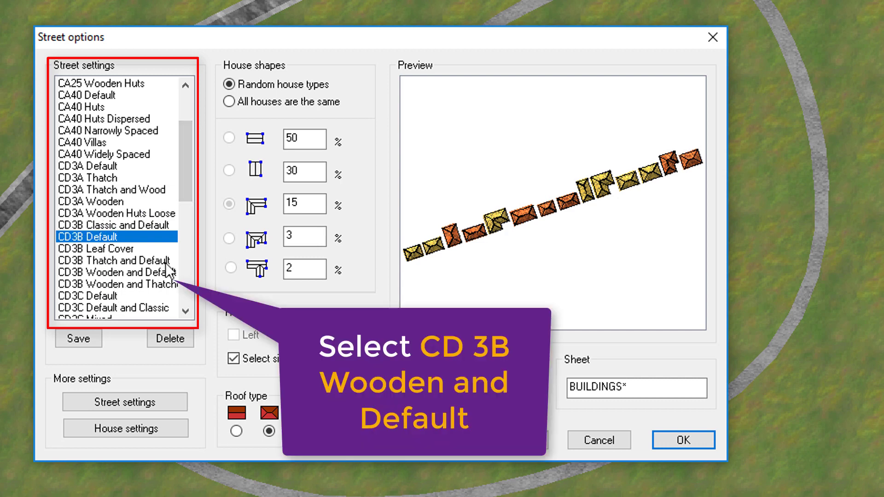
pyautogui.click(138, 274)
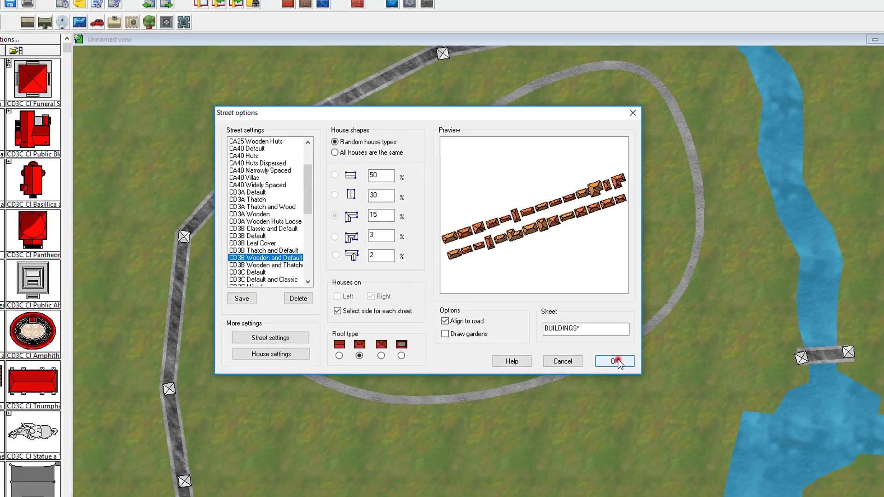
pyautogui.click(683, 440)
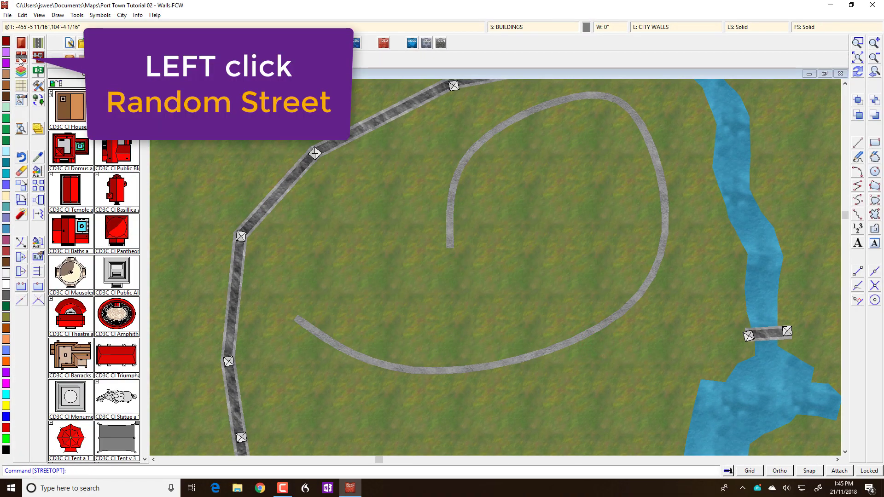
# Step: Start a wooden-style house row at the curved road's end, then cancel the current row
pyautogui.click(299, 321)
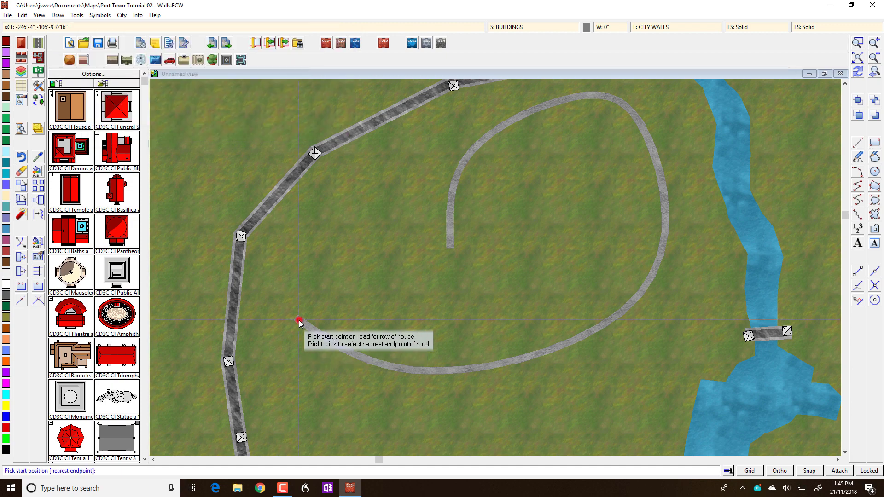
pyautogui.rightClick(300, 320)
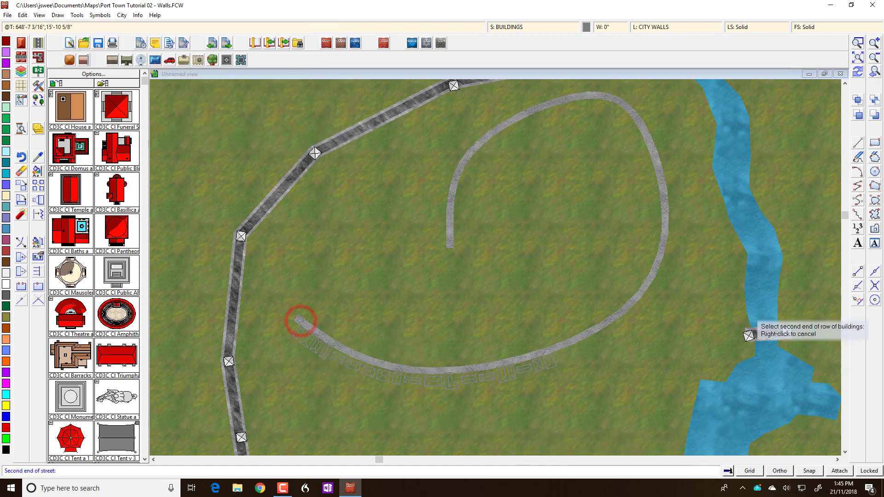
pyautogui.rightClick(407, 245)
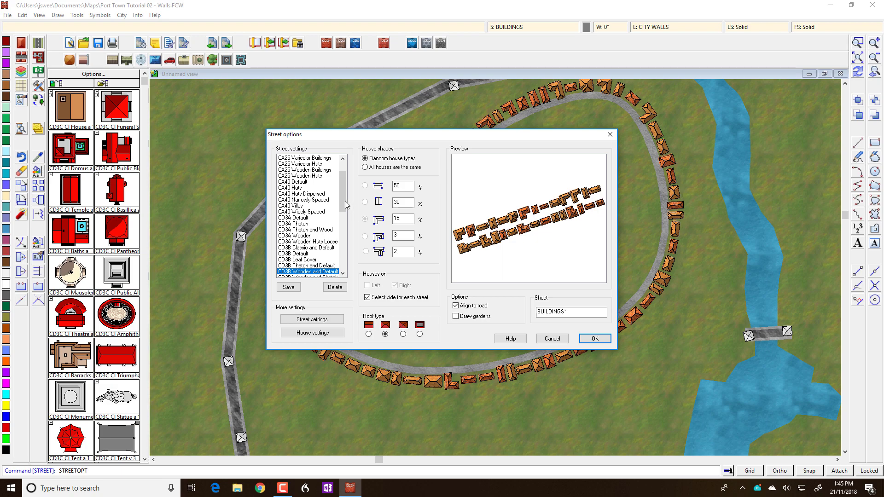
# Step: Preview CD3C Mixed, switch to CD3B Classic and Default, and place that house row along the road
pyautogui.moveTo(343, 202); pyautogui.dragTo(343, 216)
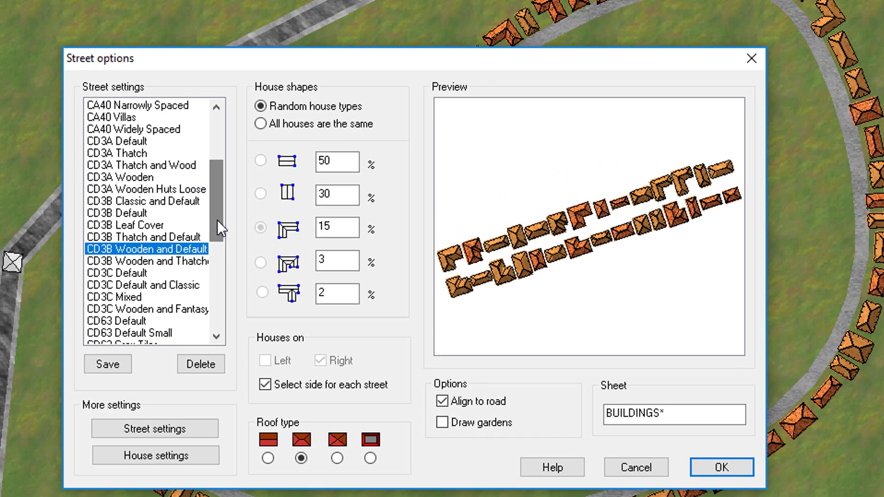
pyautogui.click(138, 296)
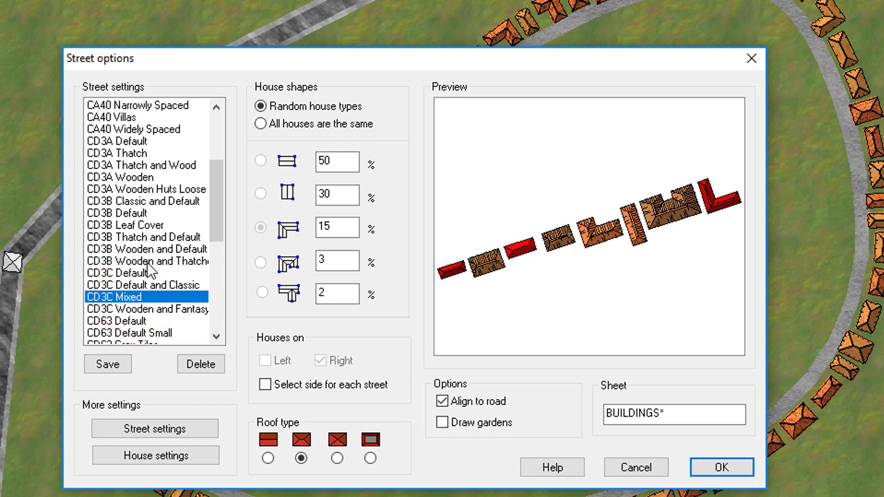
pyautogui.click(147, 203)
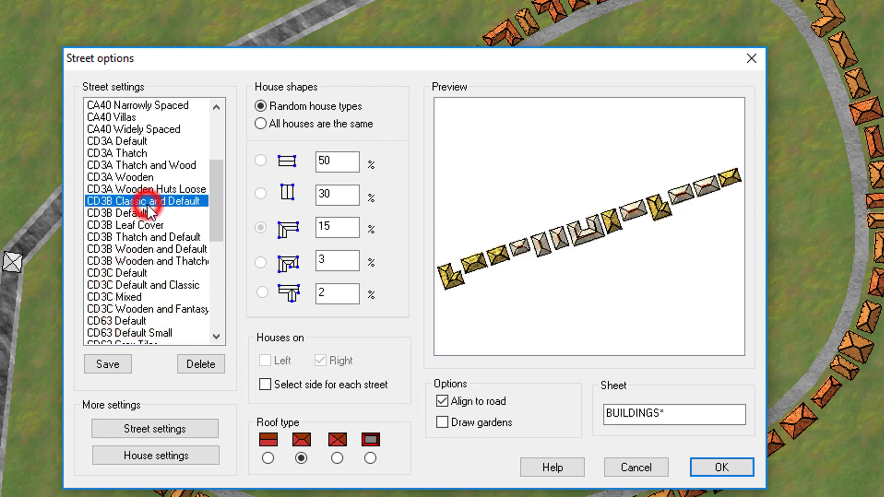
pyautogui.click(731, 469)
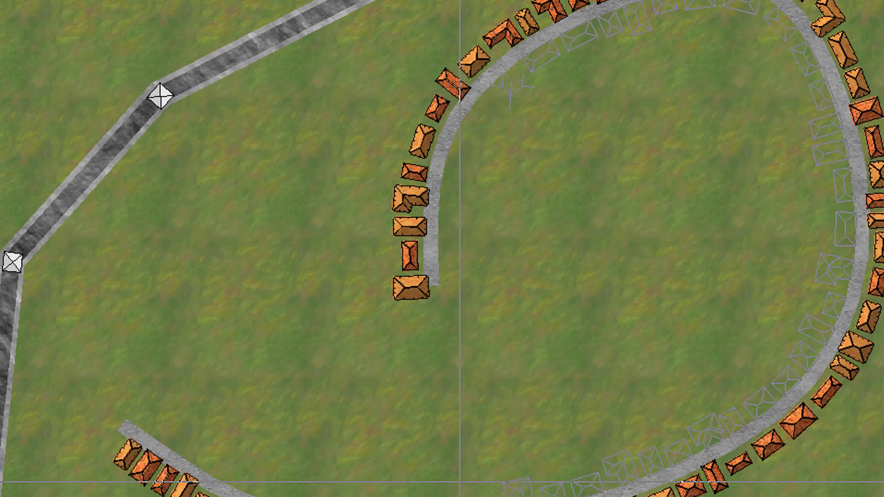
pyautogui.click(174, 418)
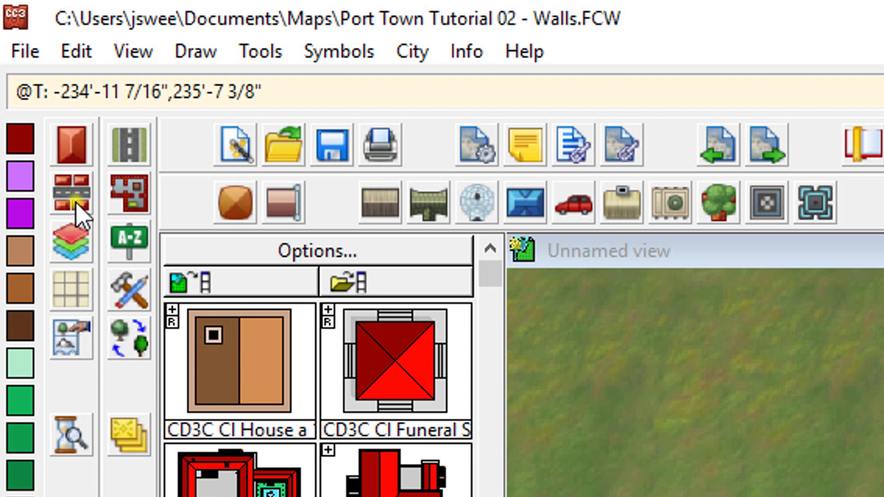
# Step: Reopen the Random Street options and scroll the Street settings list
pyautogui.click(76, 204)
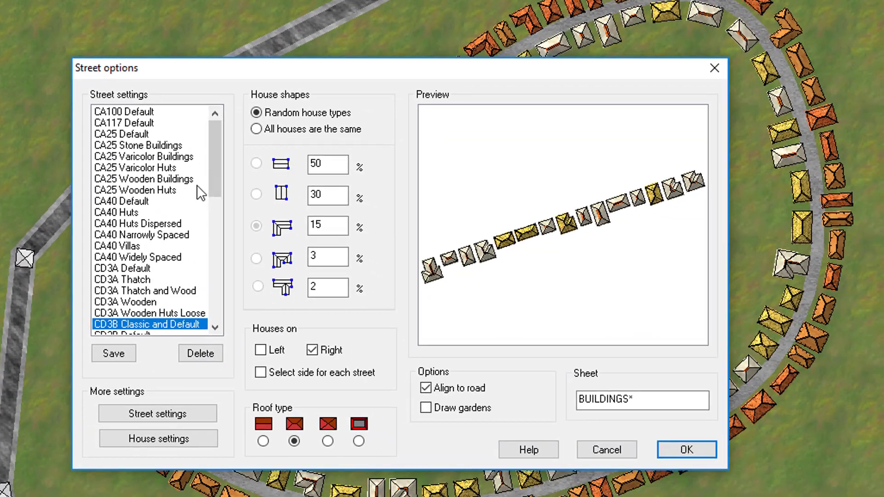
pyautogui.moveTo(218, 176); pyautogui.dragTo(212, 211)
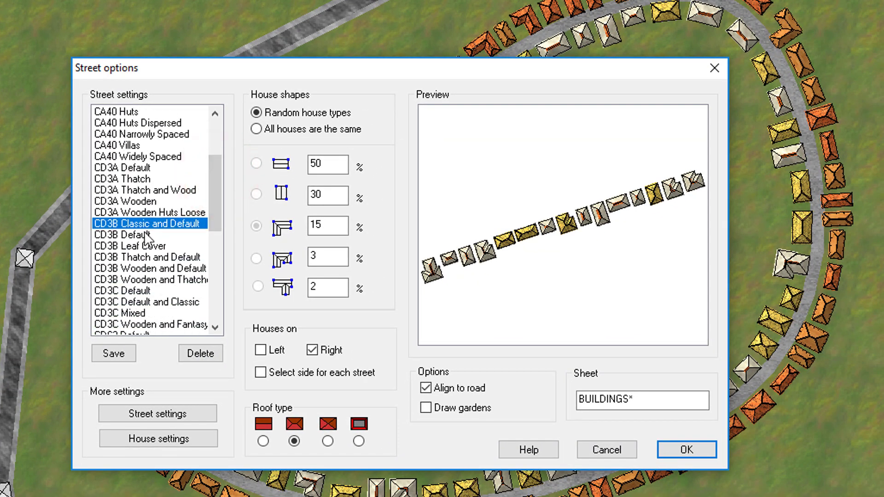